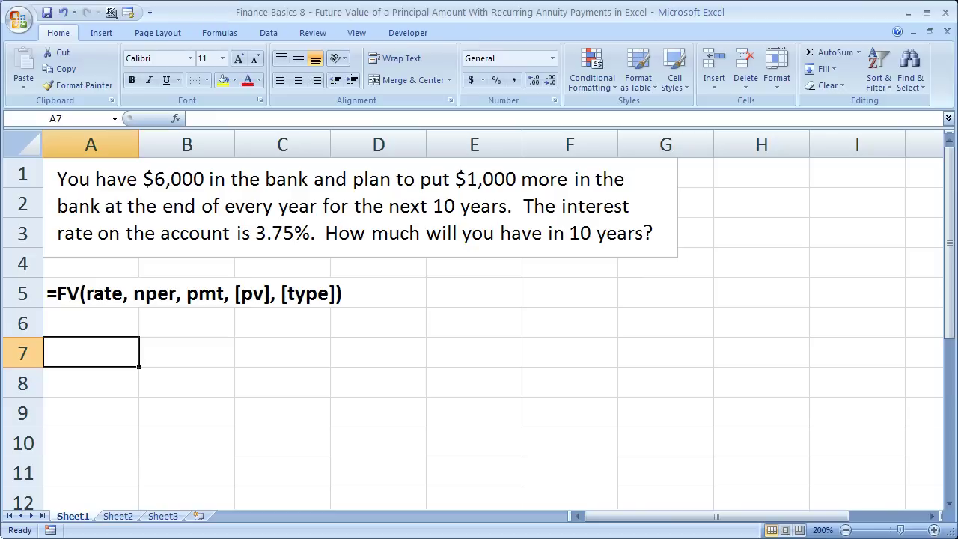
Start an FV formula in cell A7 with a rate of .0375 and 10 periods.
{"action": "left_click", "coordinate": [83, 294]}
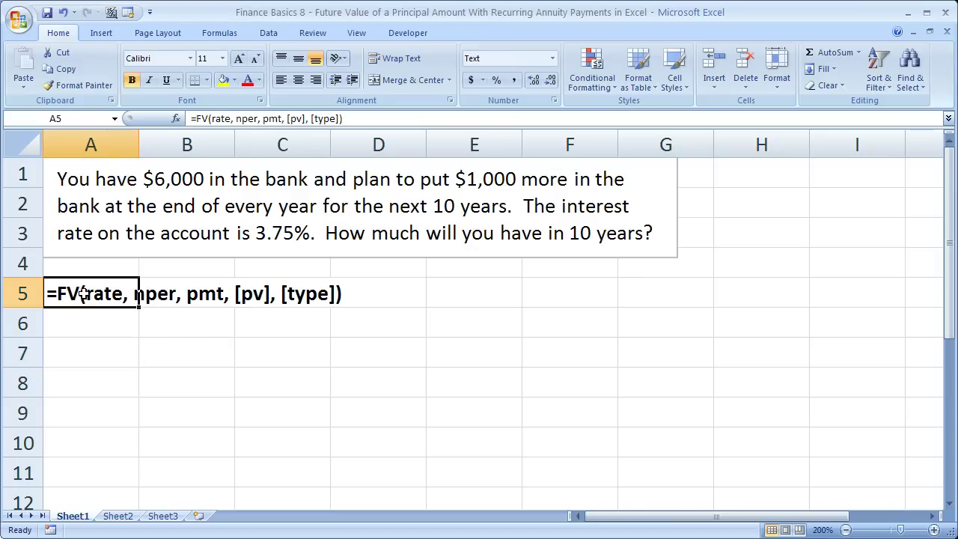
{"action": "left_click_drag", "start_coordinate": [84, 293], "coordinate": [352, 297]}
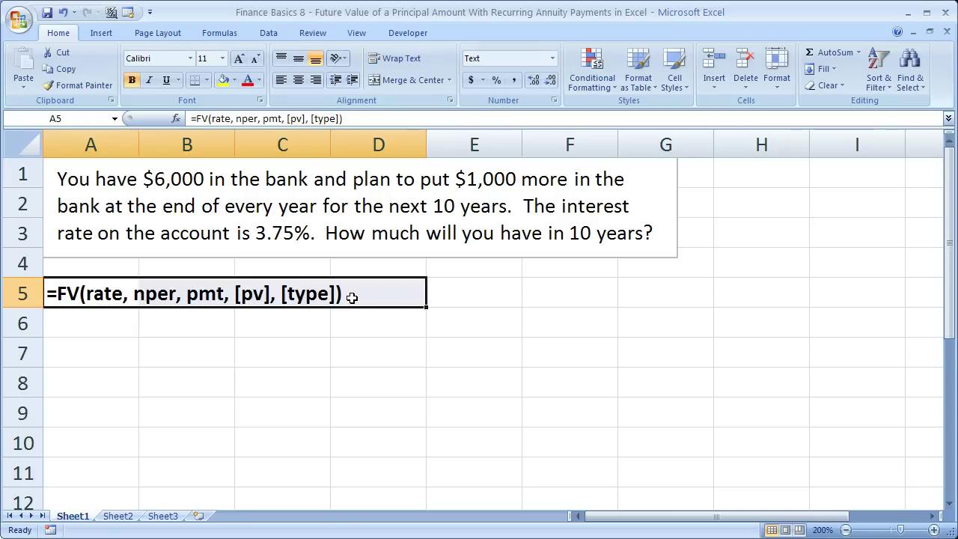
{"action": "left_click", "coordinate": [93, 358]}
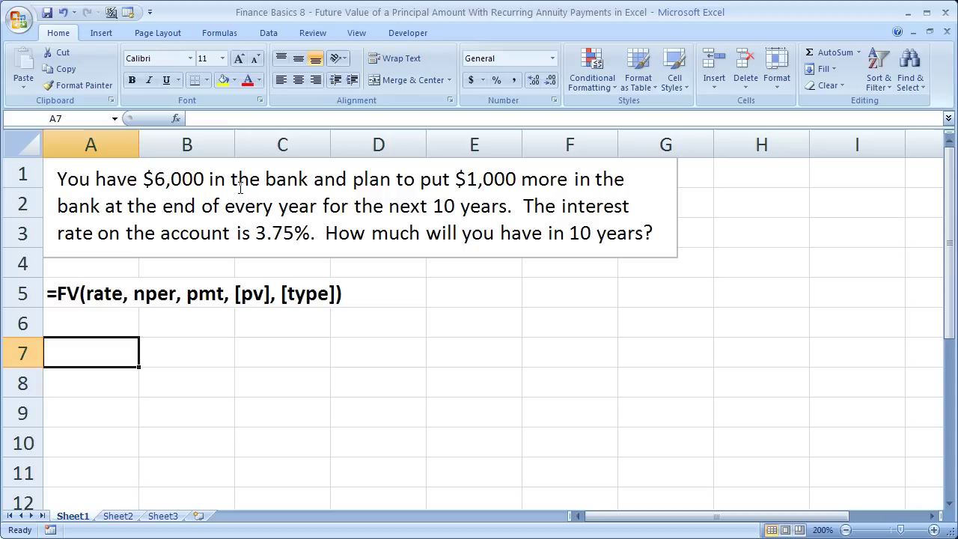
{"action": "type", "text": "=fv"}
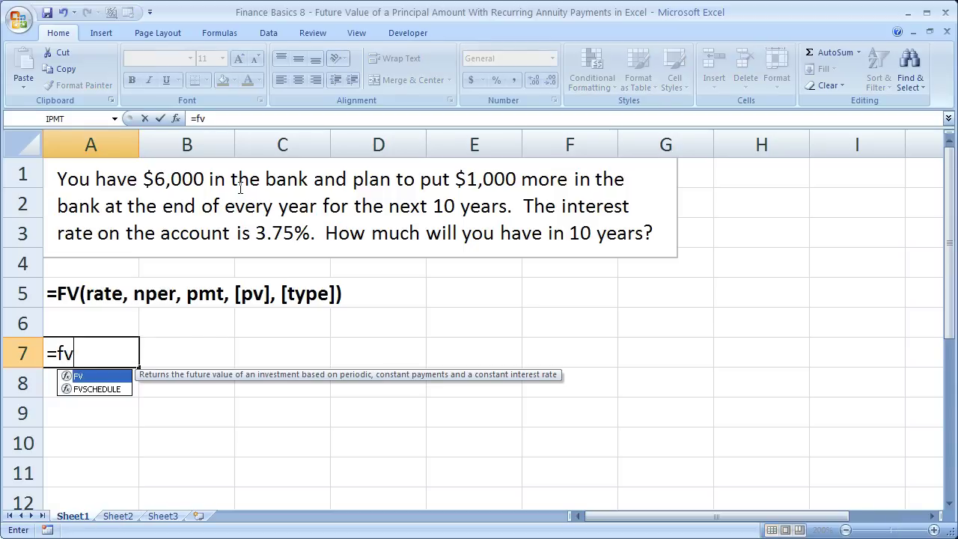
{"action": "type", "text": "("}
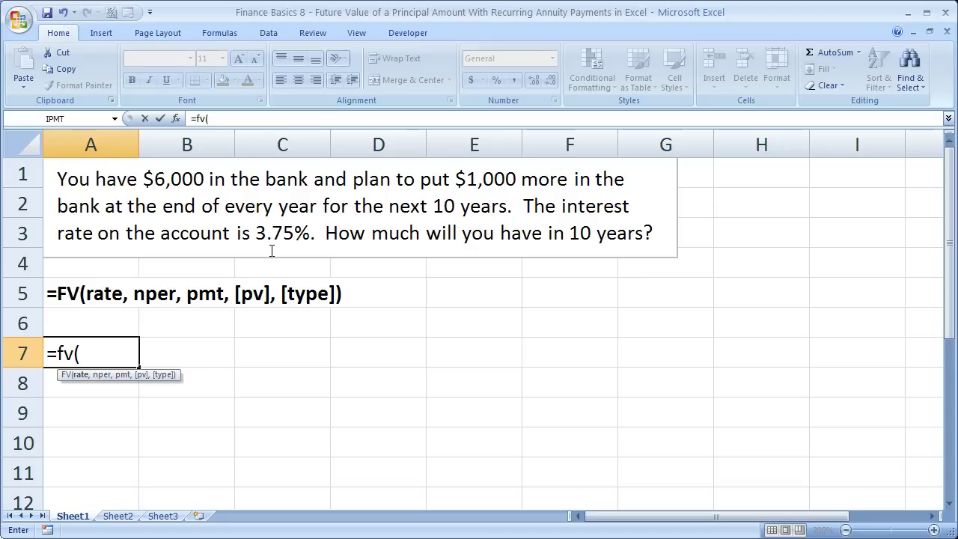
{"action": "type", "text": ".0"}
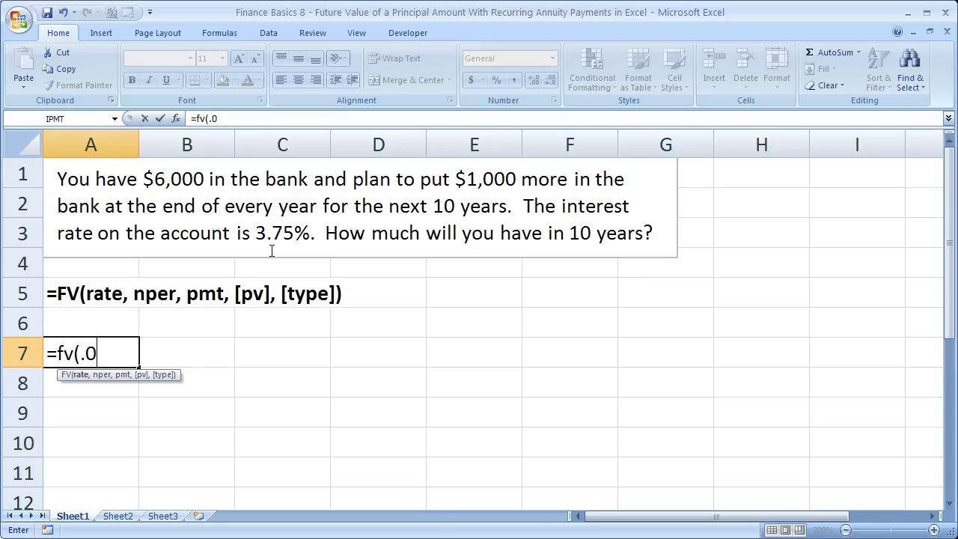
{"action": "type", "text": "375"}
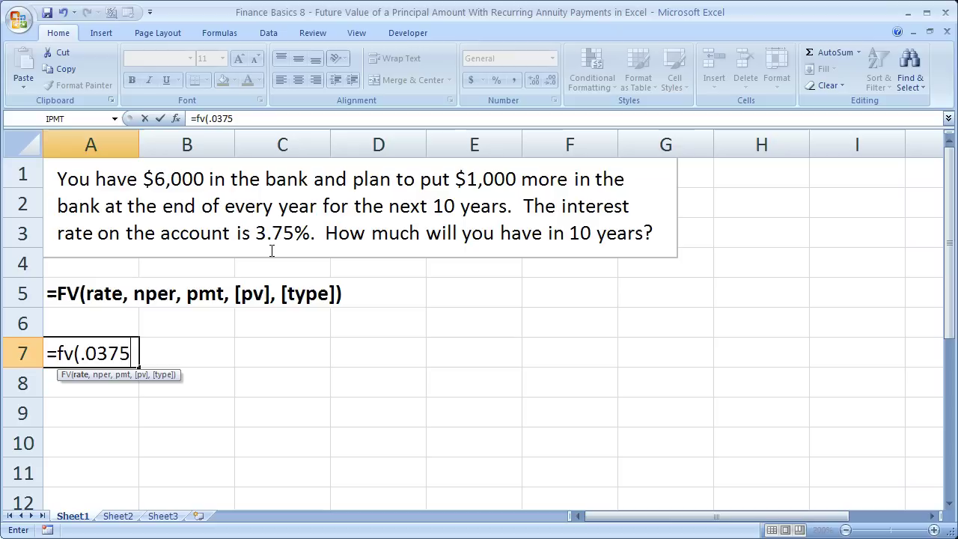
{"action": "type", "text": ","}
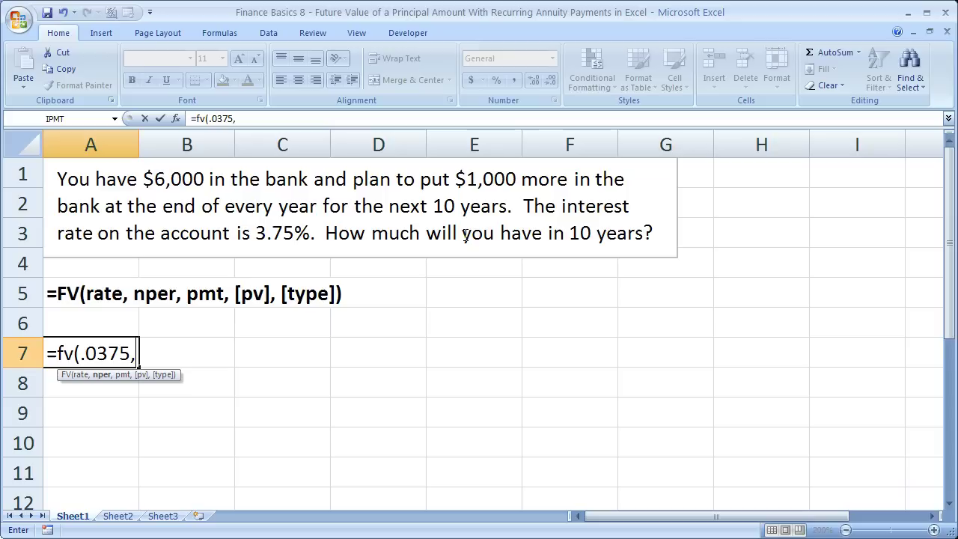
{"action": "type", "text": "10"}
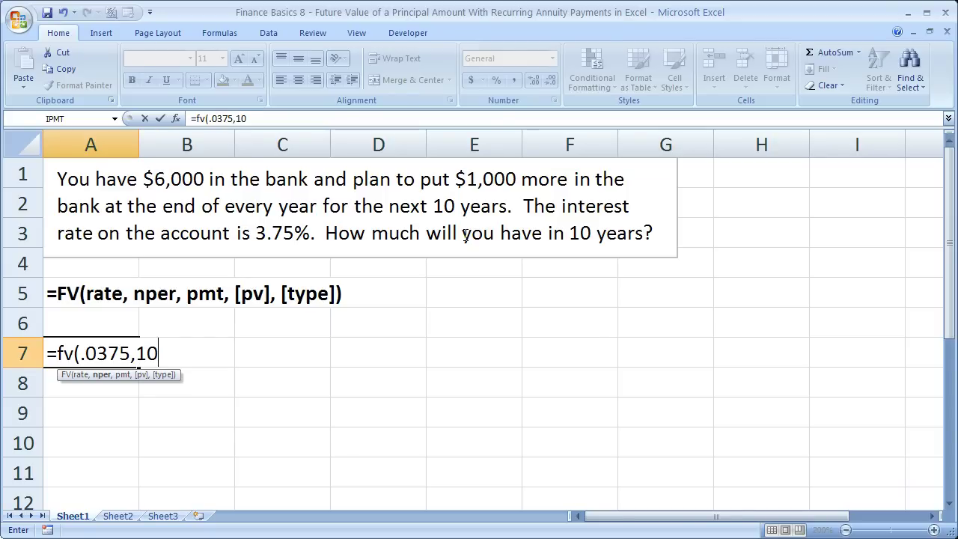
Add a payment of 1000 and a present value of 6000 to the FV formula in A7.
{"action": "type", "text": ","}
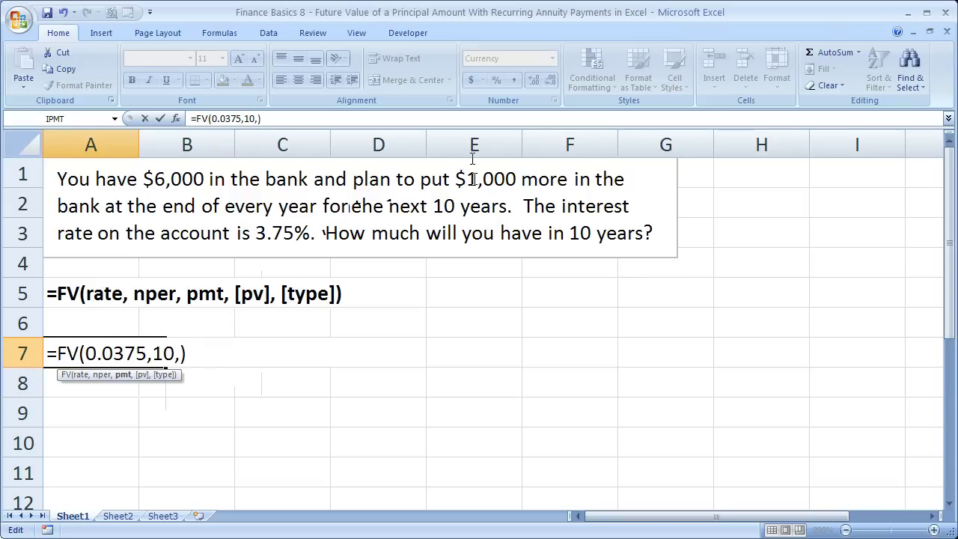
{"action": "type", "text": "1000"}
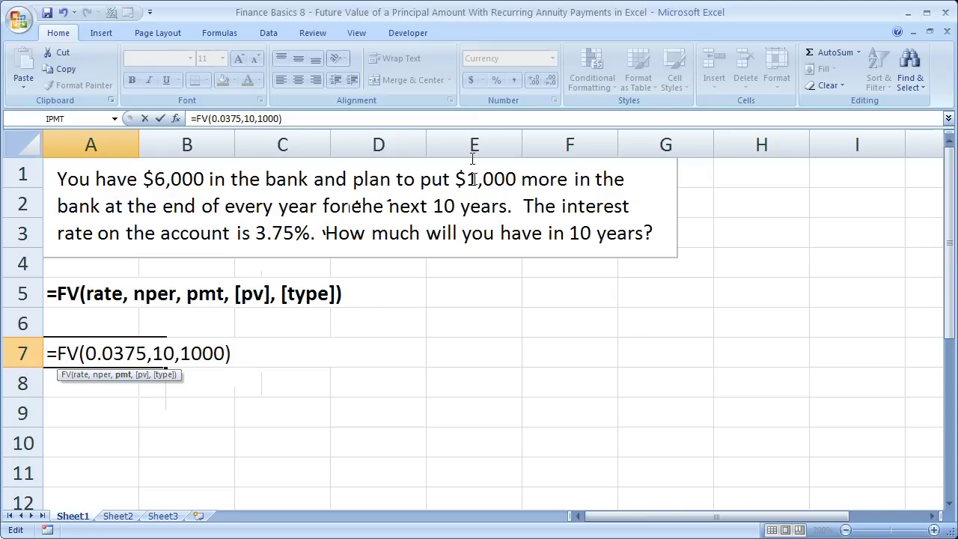
{"action": "type", "text": ","}
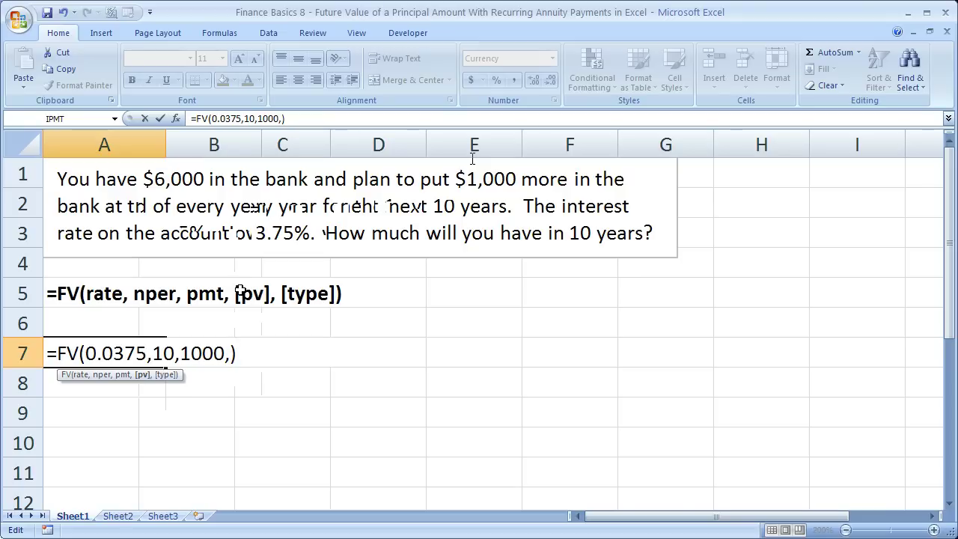
{"action": "type", "text": "600"}
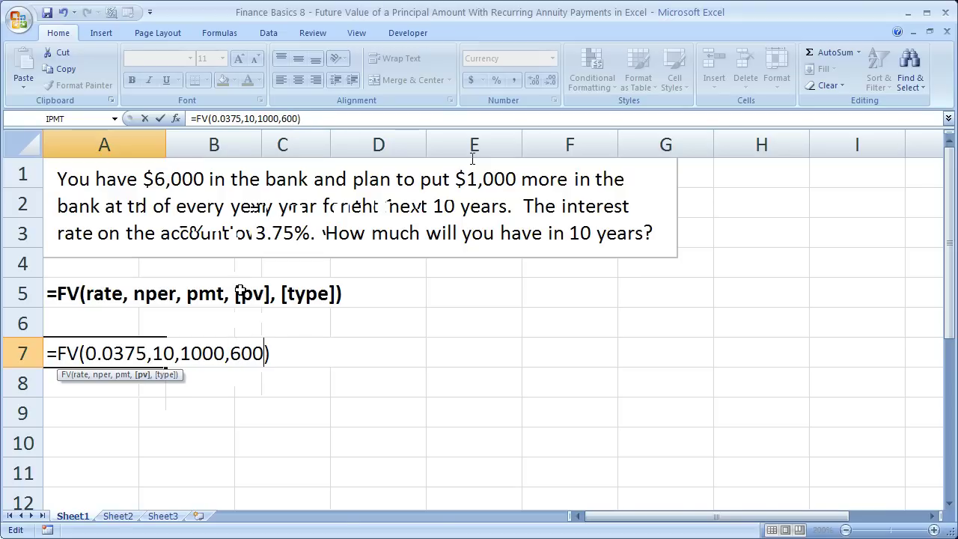
{"action": "type", "text": "0"}
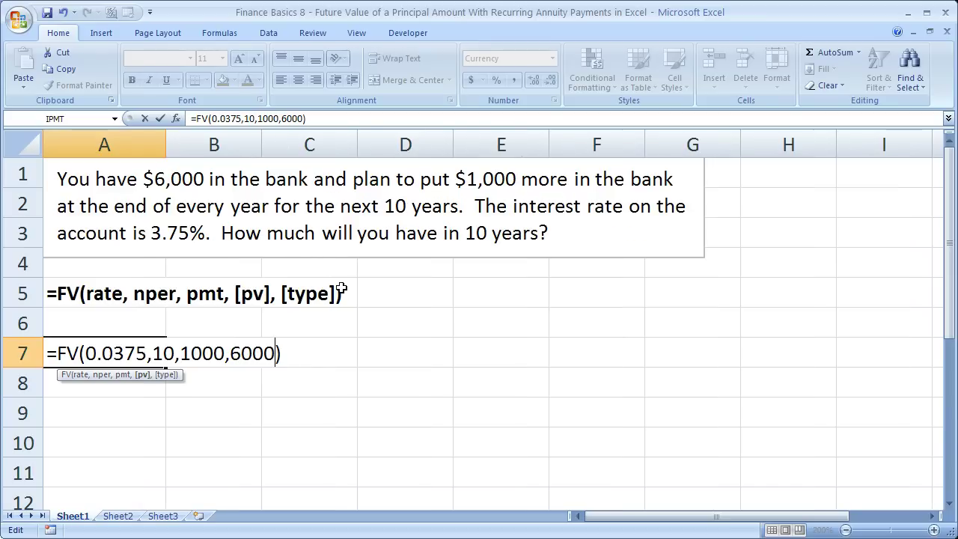
Try the optional type argument of the FV formula as 1 and 0, and remove it again.
{"action": "type", "text": ","}
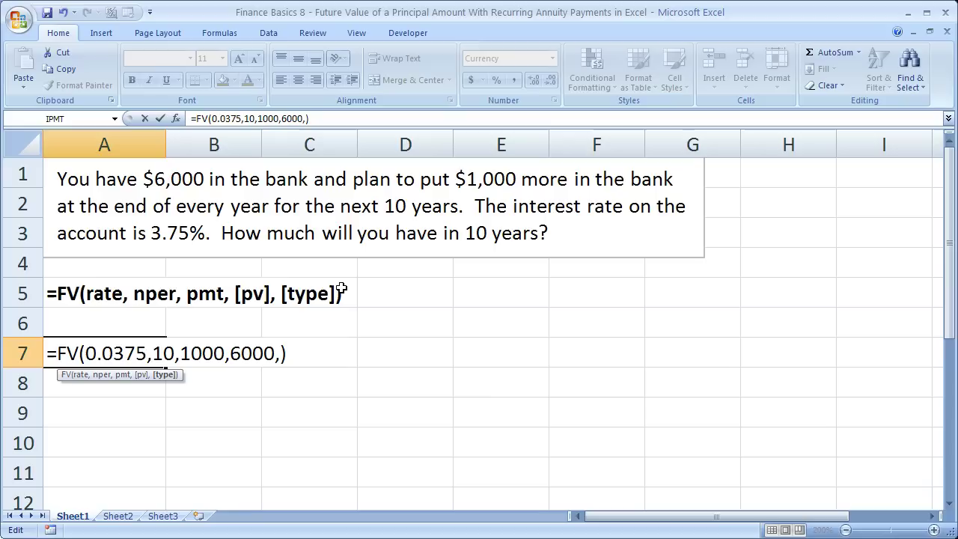
{"action": "type", "text": "1"}
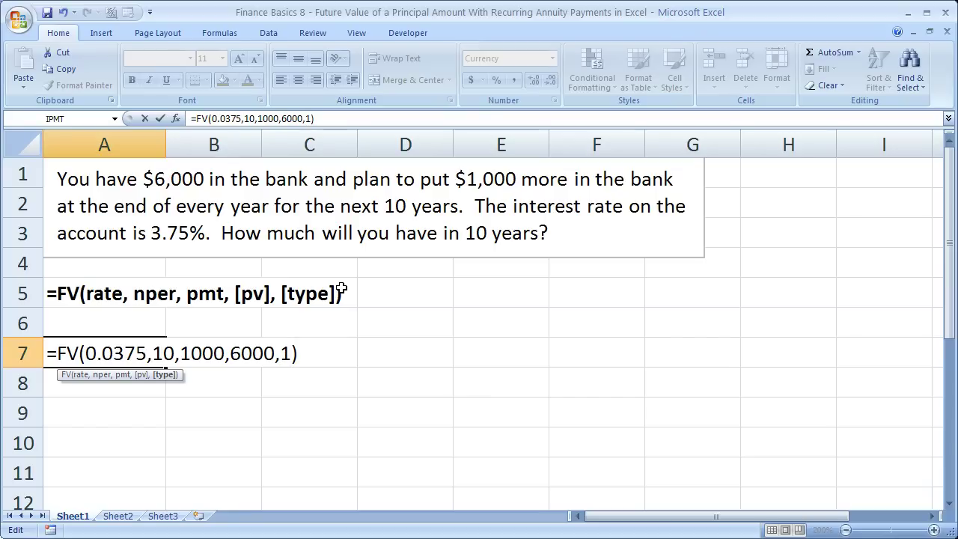
{"action": "key", "text": "BackSpace"}
{"action": "type", "text": "0"}
{"action": "key", "text": "BackSpace"}
{"action": "type", "text": "1"}
{"action": "key", "text": "BackSpace"}
{"action": "key", "text": "BackSpace"}
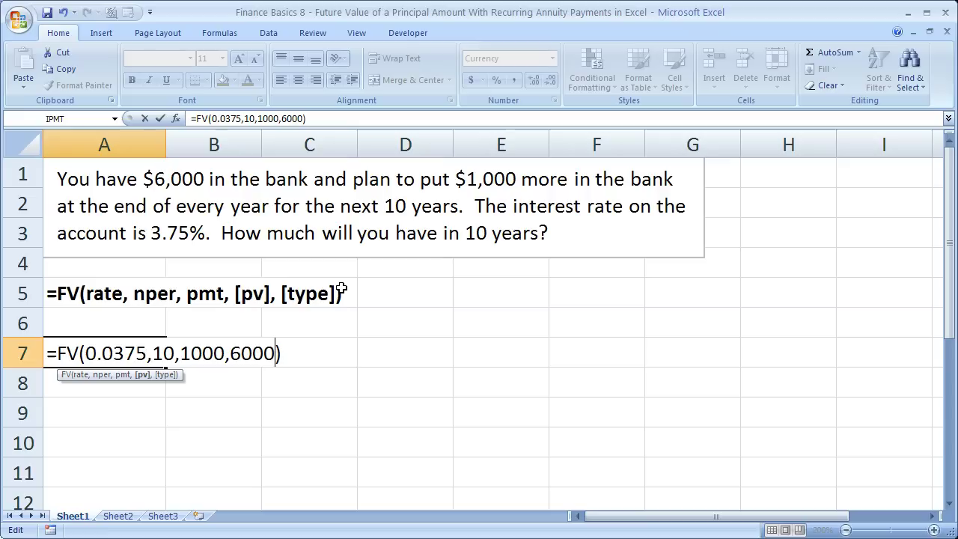
Commit the FV formula in A7 and make its payment -1000 and its present value -6000.
{"action": "key", "text": "Return"}
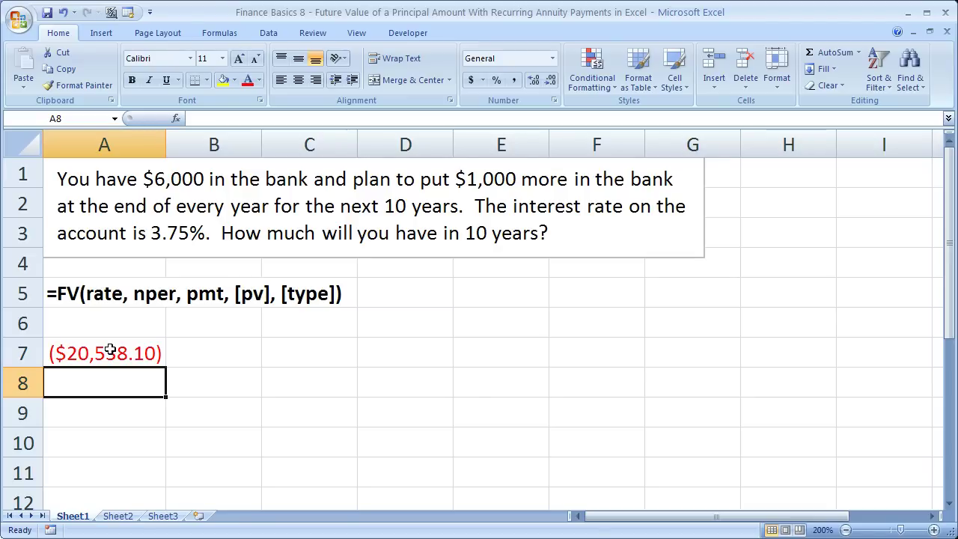
{"action": "double_click", "coordinate": [110, 350]}
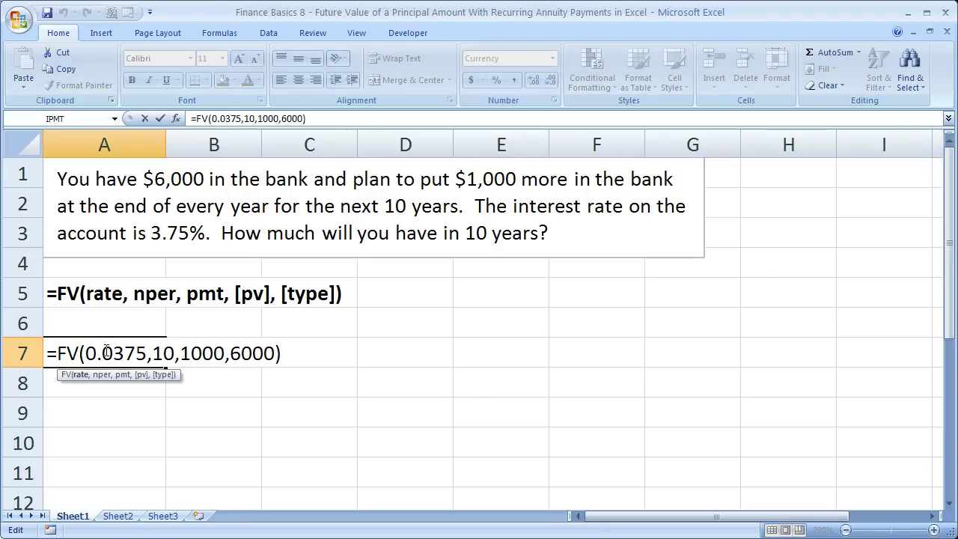
{"action": "left_click", "coordinate": [180, 349]}
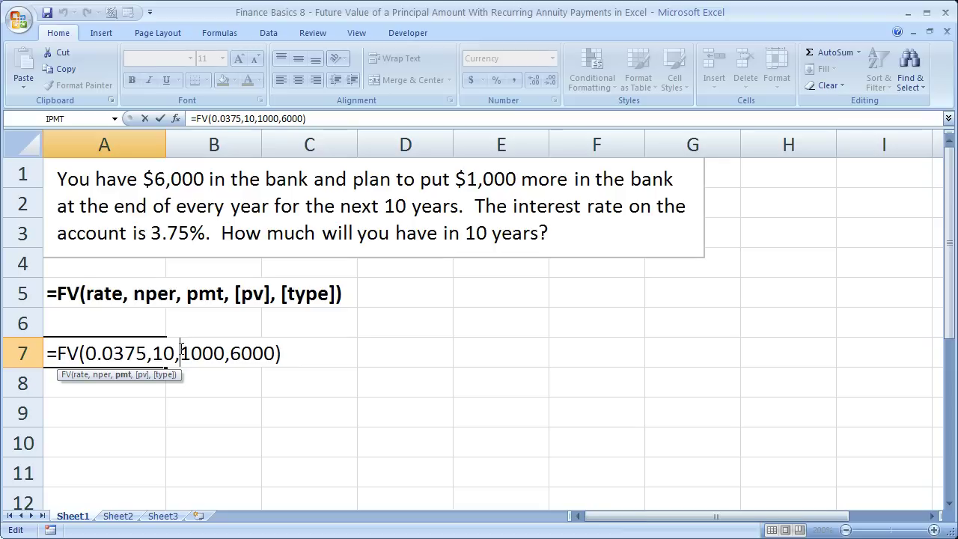
{"action": "type", "text": "-"}
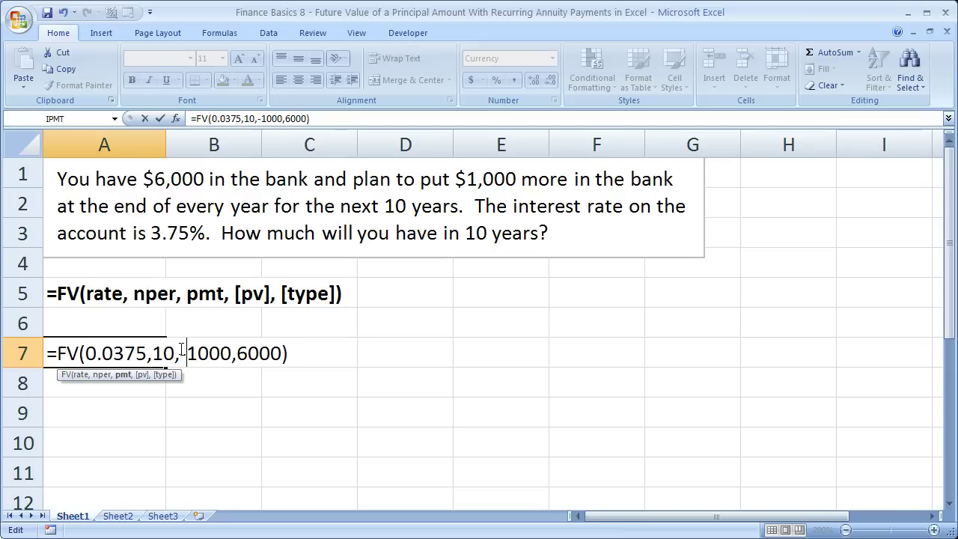
{"action": "left_click", "coordinate": [236, 353]}
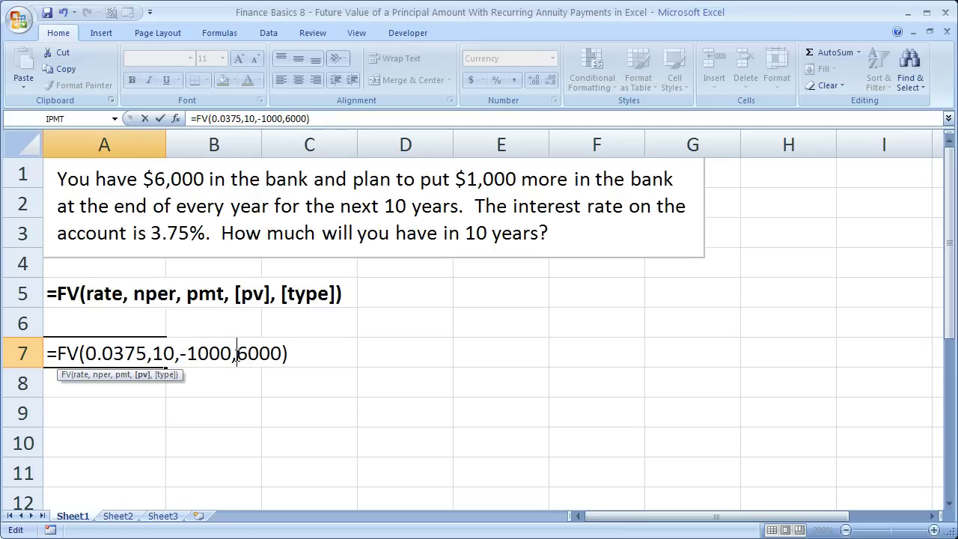
{"action": "type", "text": "-"}
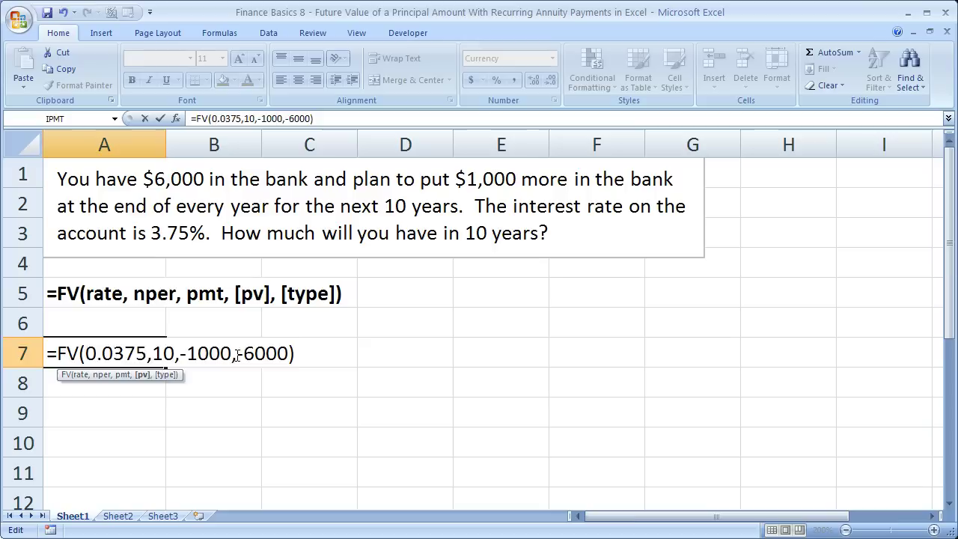
{"action": "key", "text": "Return"}
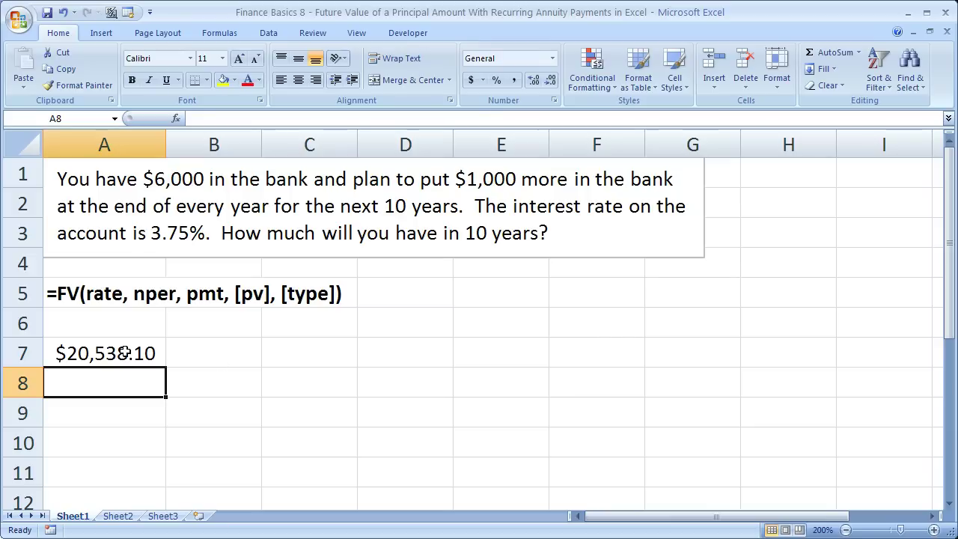
Review the input table in C7:D10 and try replacing the rate in A7's formula with a reference to D7.
{"action": "left_click", "coordinate": [320, 347]}
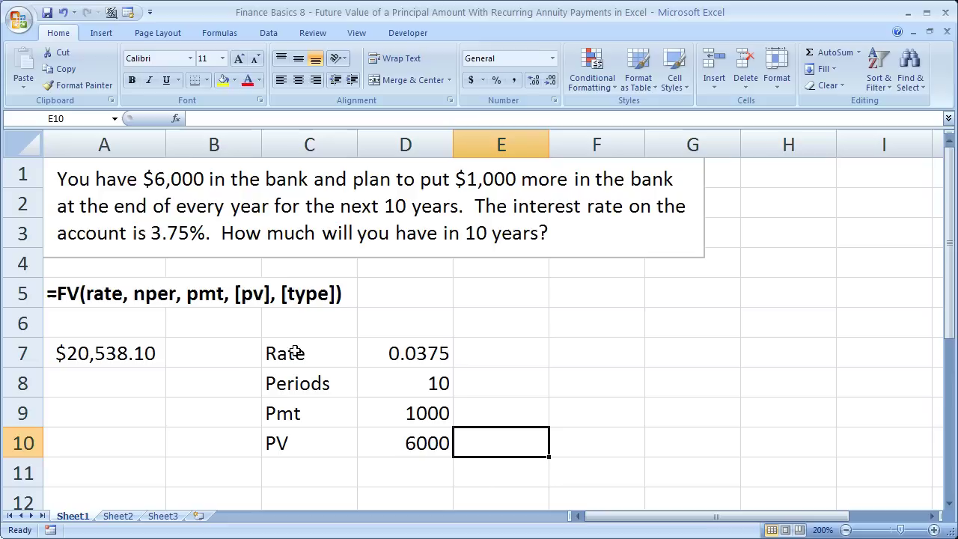
{"action": "left_click_drag", "start_coordinate": [306, 350], "coordinate": [387, 447]}
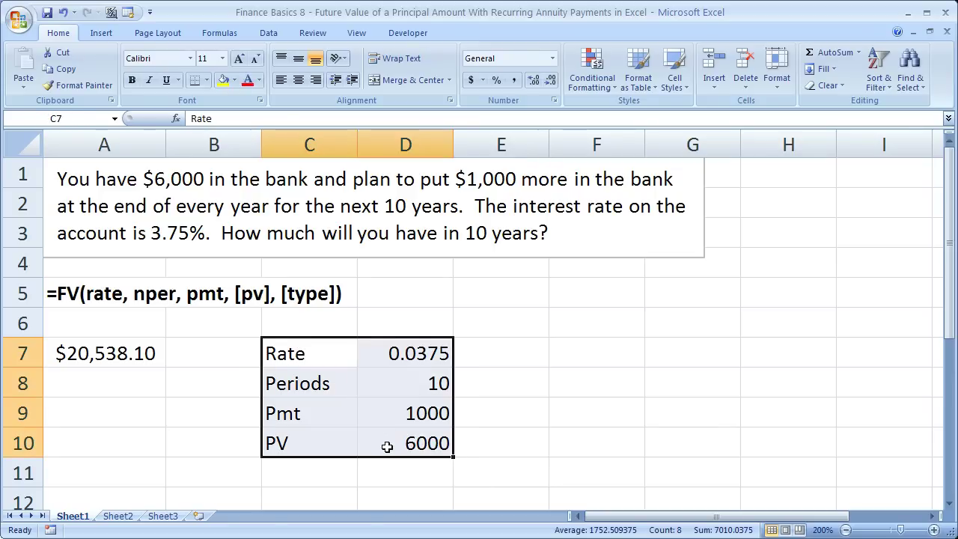
{"action": "left_click", "coordinate": [374, 342]}
{"action": "double_click", "coordinate": [109, 353]}
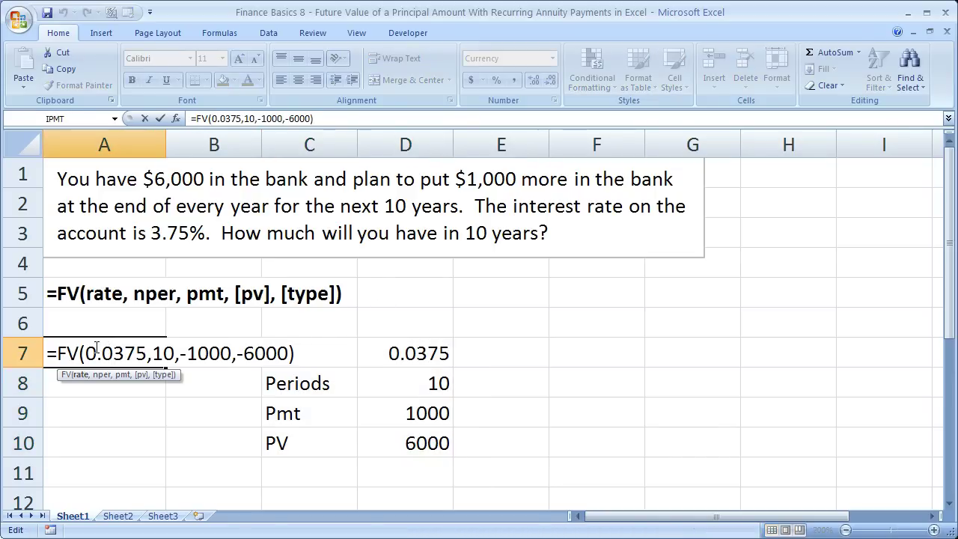
{"action": "left_click_drag", "start_coordinate": [85, 352], "coordinate": [142, 349]}
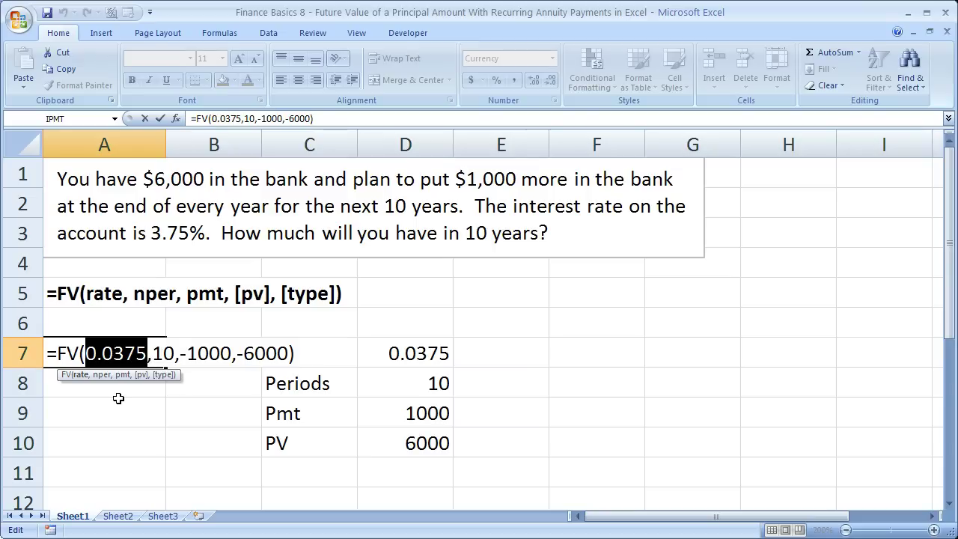
{"action": "left_click", "coordinate": [381, 354]}
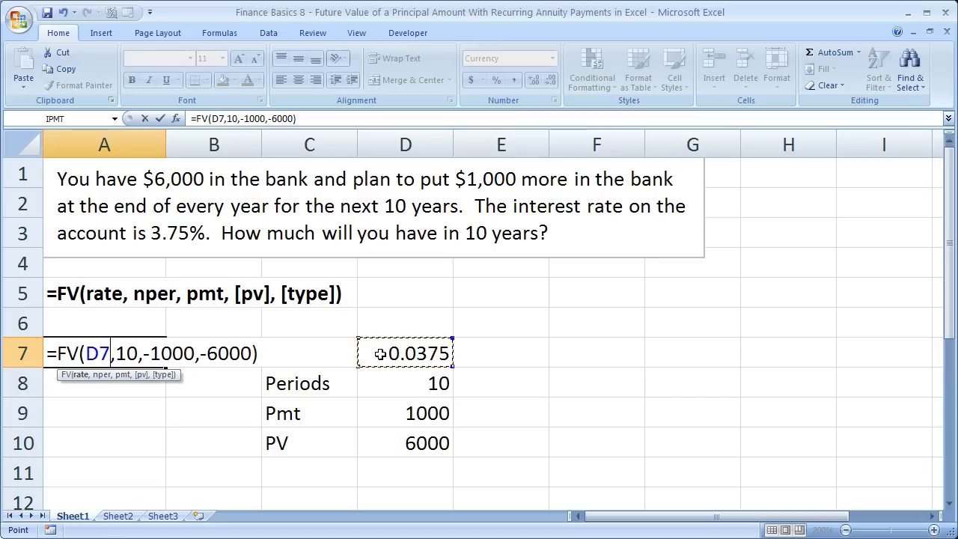
{"action": "key", "text": "Escape"}
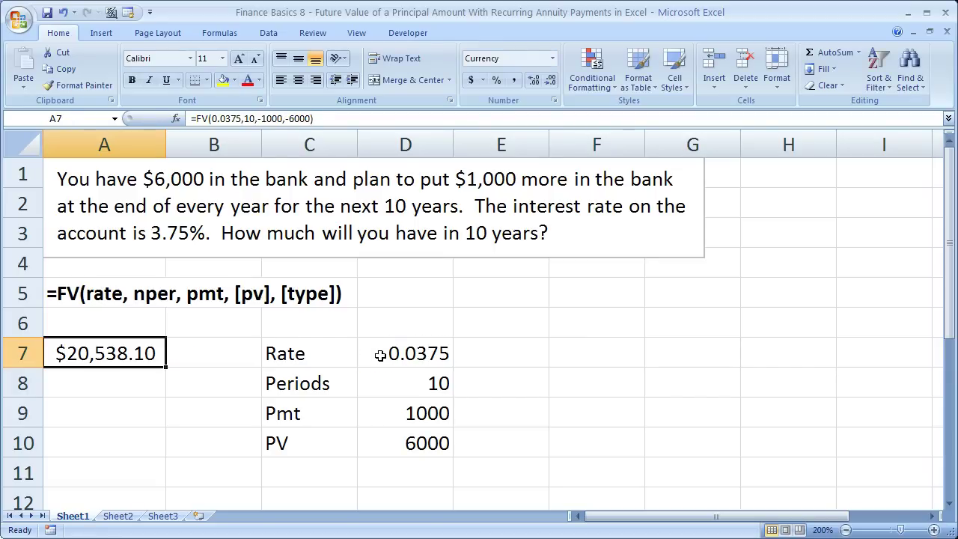
{"action": "left_click", "coordinate": [384, 414]}
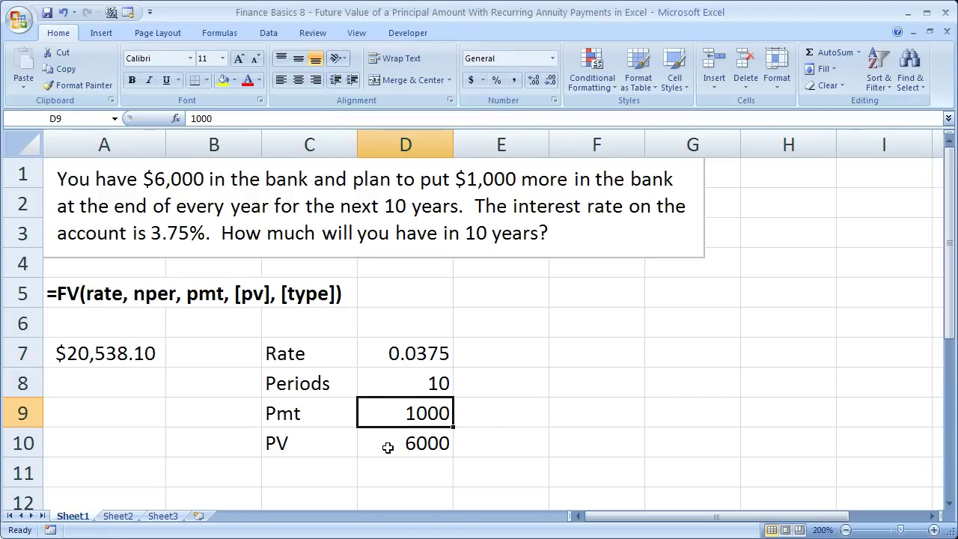
{"action": "left_click", "coordinate": [388, 448]}
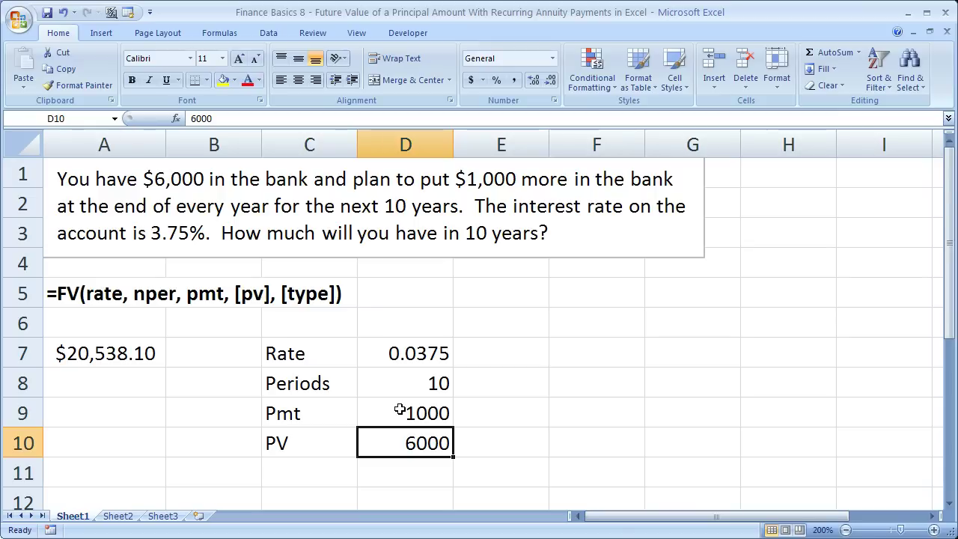
Change the present value argument in A7's FV formula to positive 6000, keeping the payment at -1000.
{"action": "double_click", "coordinate": [120, 352]}
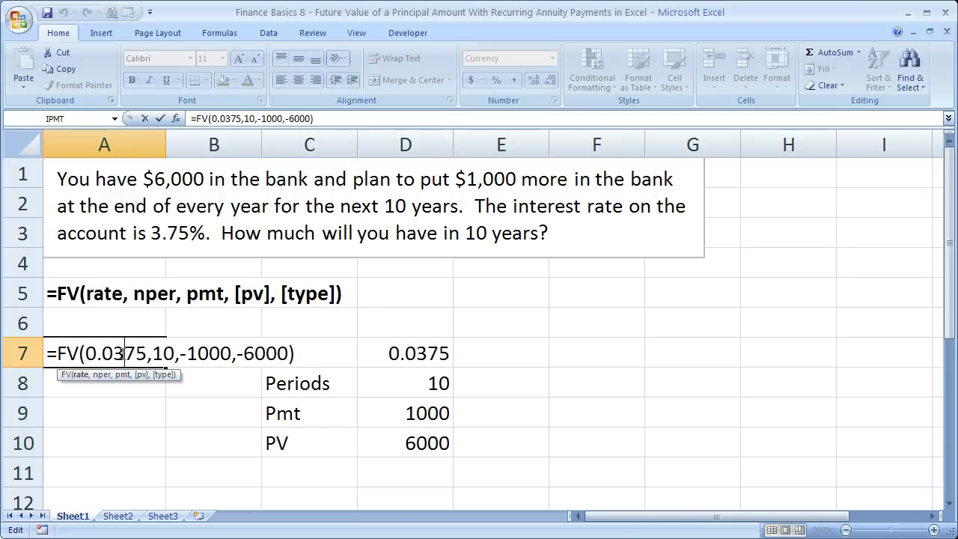
{"action": "left_click", "coordinate": [243, 355]}
{"action": "key", "text": "BackSpace"}
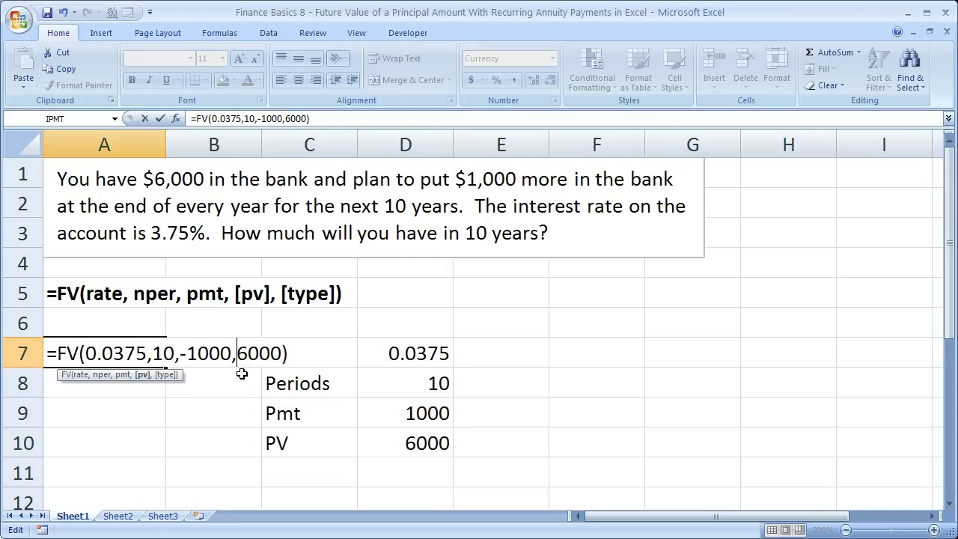
{"action": "key", "text": "Return"}
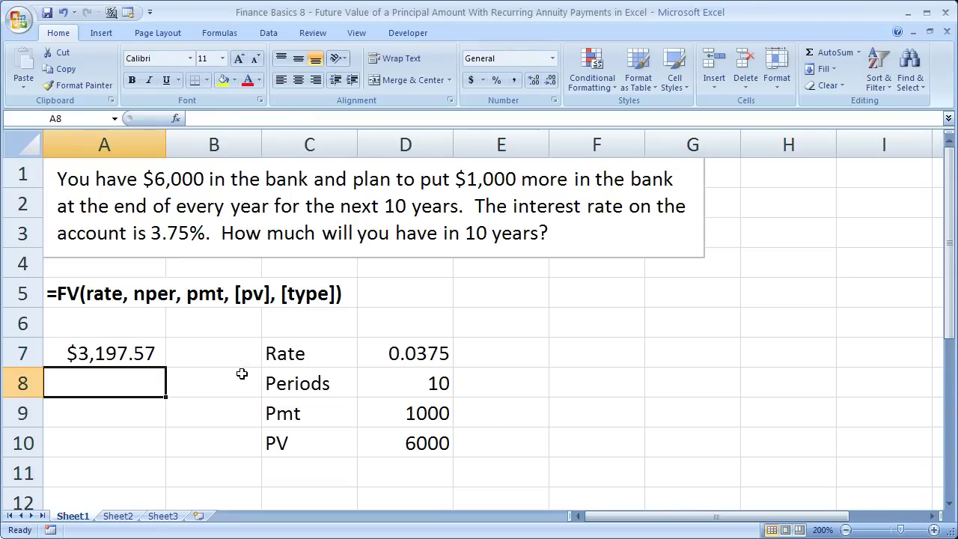
Change A7's FV formula to use a positive payment of 1000 and a present value of -6000.
{"action": "double_click", "coordinate": [121, 354]}
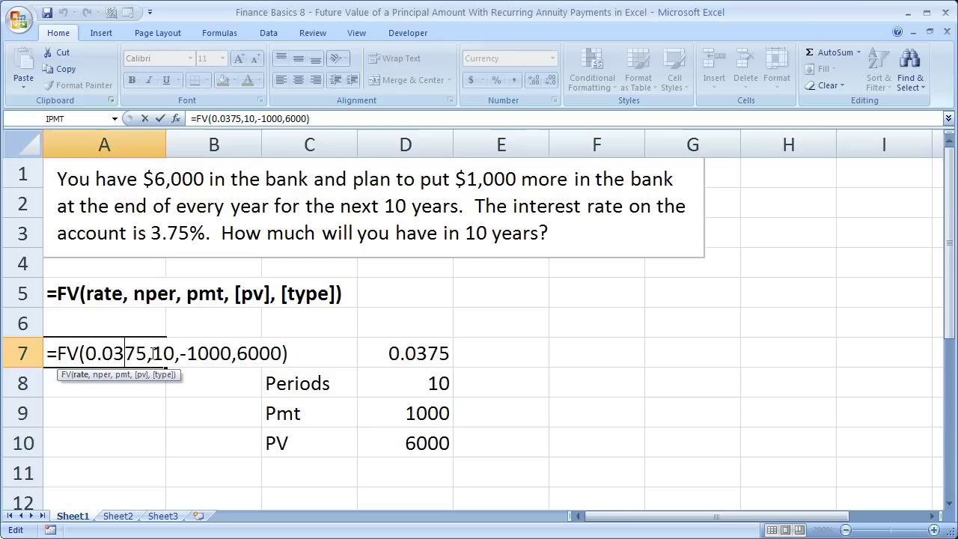
{"action": "left_click", "coordinate": [236, 355]}
{"action": "type", "text": "-"}
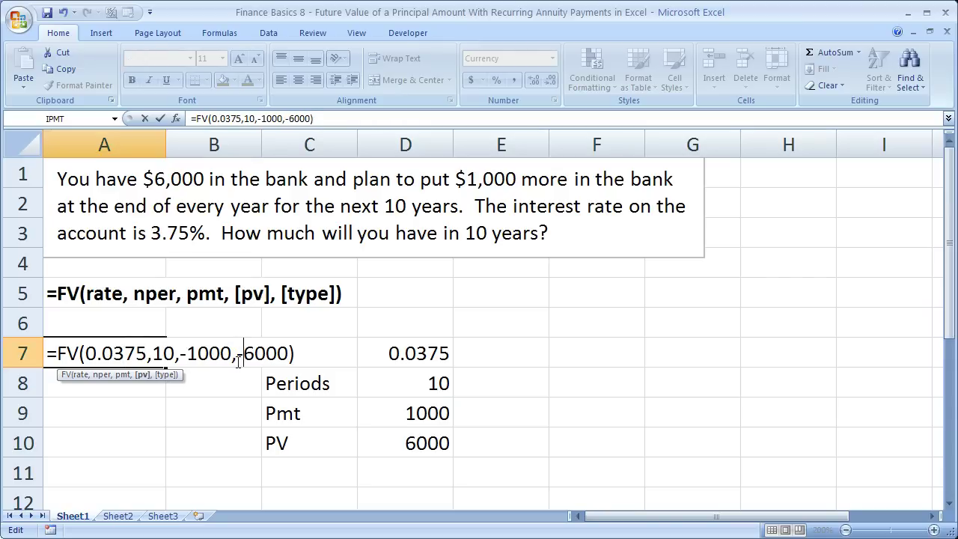
{"action": "left_click", "coordinate": [189, 354]}
{"action": "key", "text": "BackSpace"}
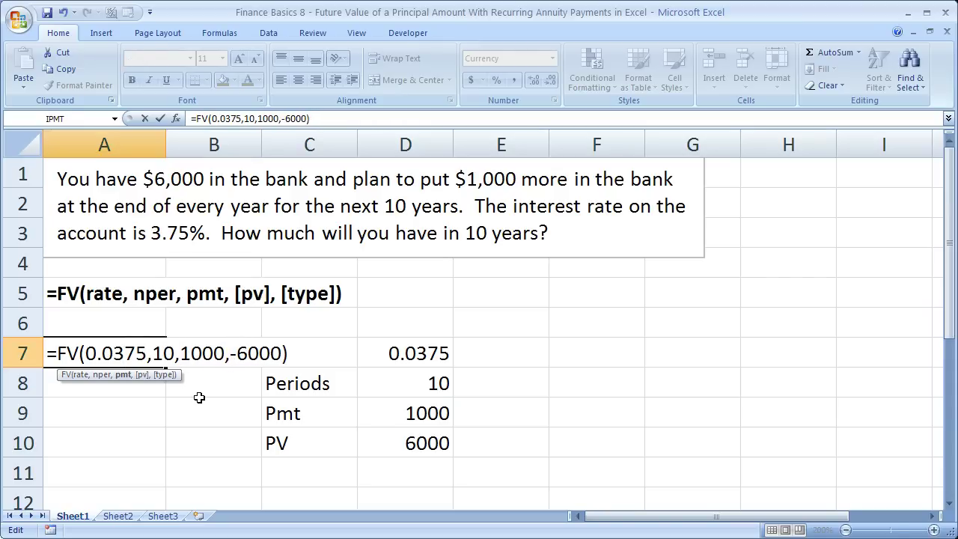
{"action": "key", "text": "Return"}
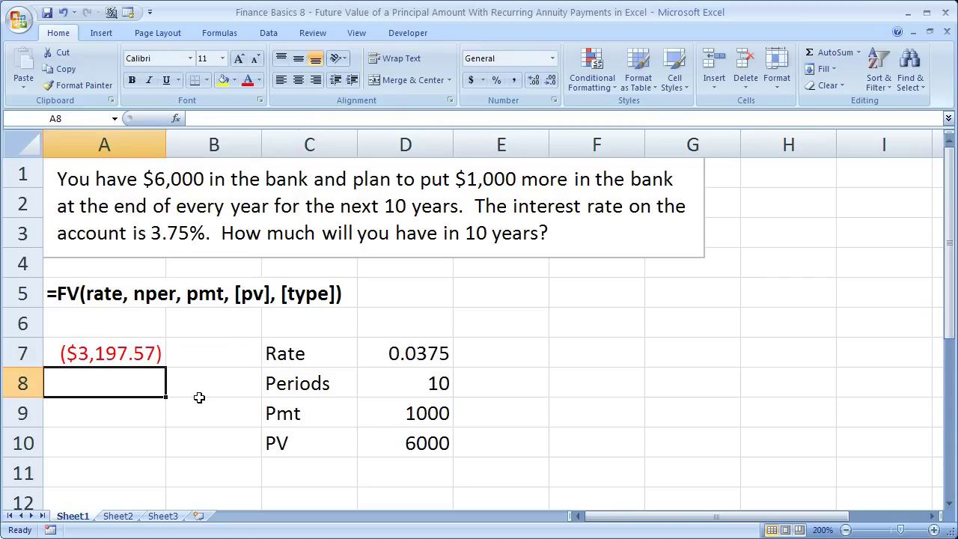
Make the present value argument in A7's FV formula positive 6000, leaving both cash amounts positive.
{"action": "double_click", "coordinate": [137, 339]}
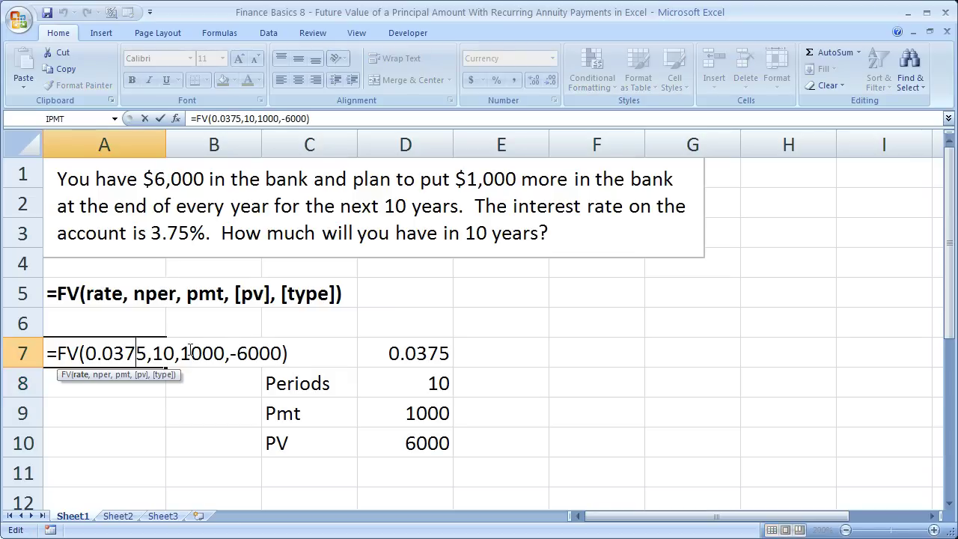
{"action": "left_click", "coordinate": [233, 352]}
{"action": "key", "text": "BackSpace"}
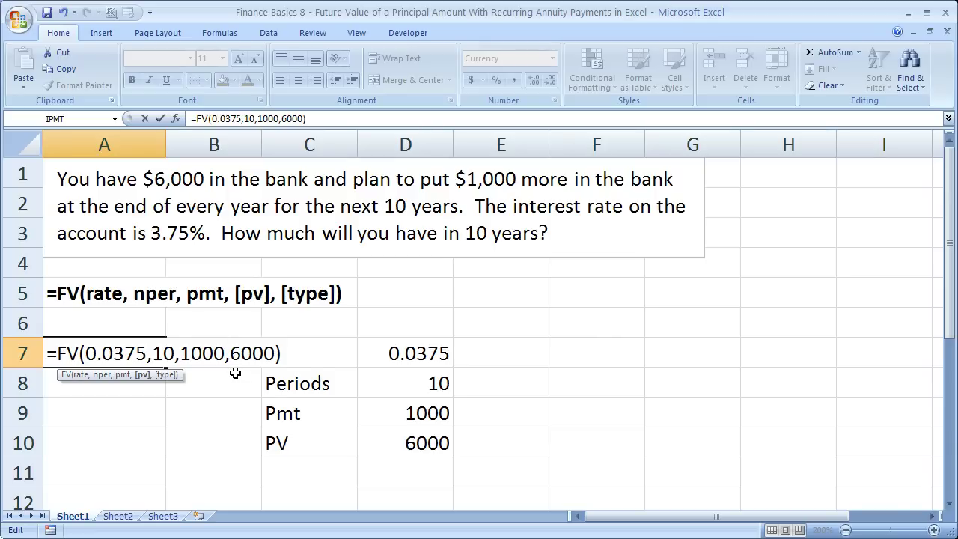
{"action": "key", "text": "Return"}
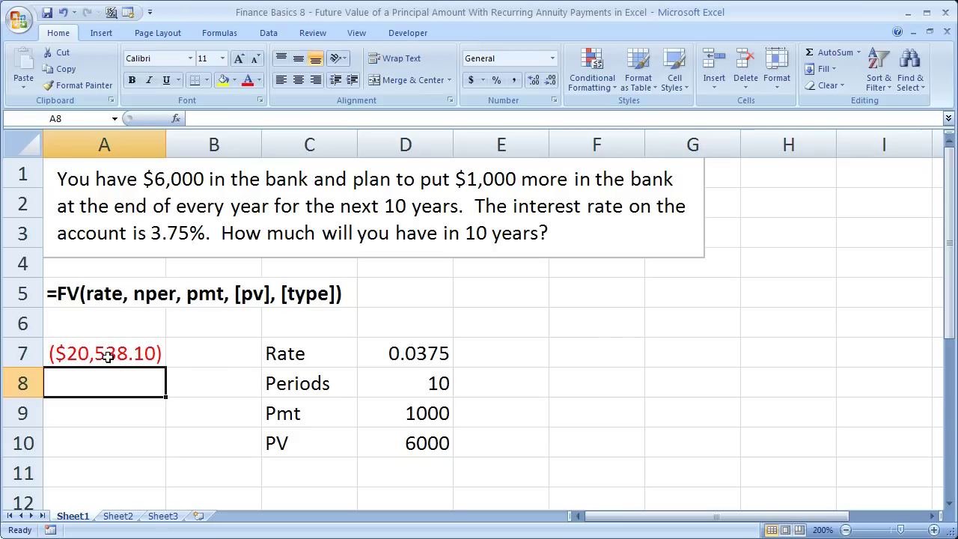
Negate the whole FV function in A7 so the formula reads =-FV(0.0375,10,1000,6000).
{"action": "double_click", "coordinate": [136, 353]}
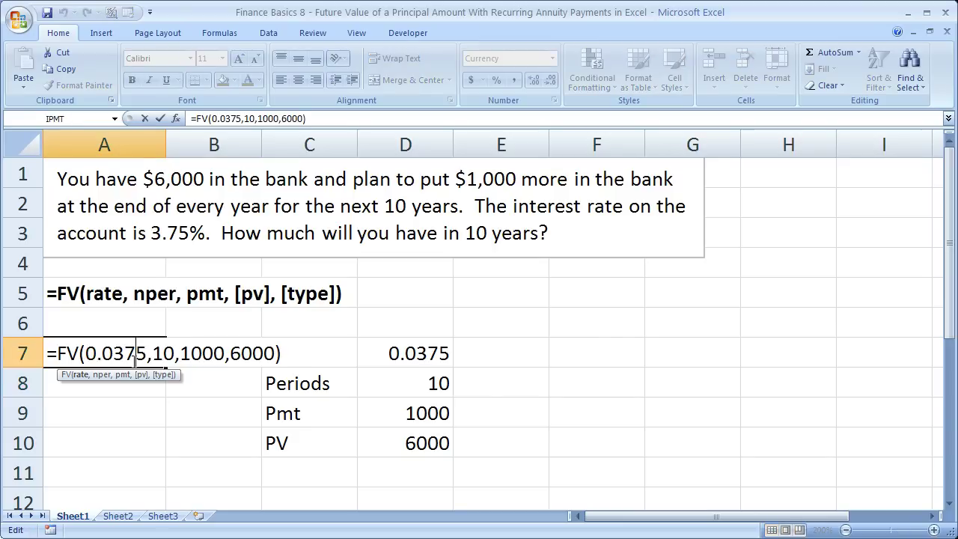
{"action": "left_click", "coordinate": [56, 353]}
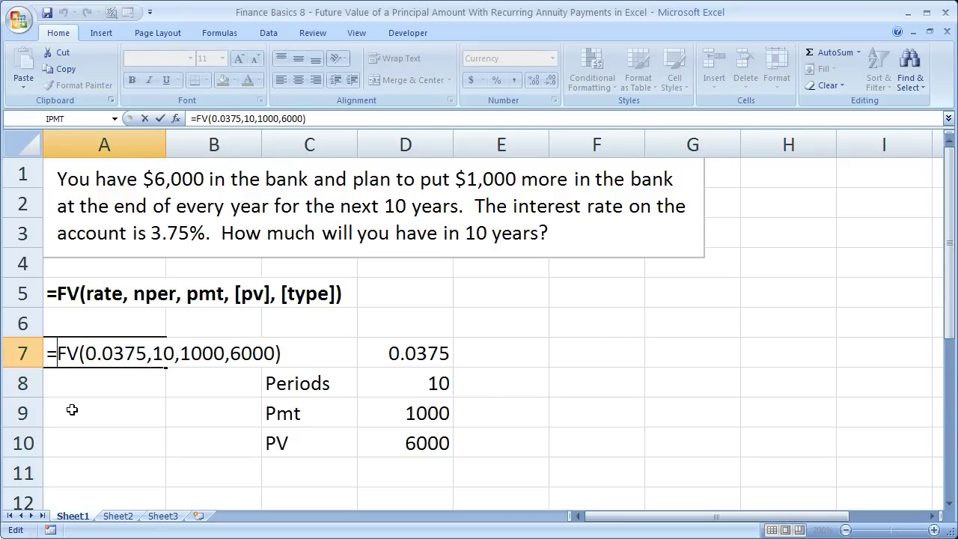
{"action": "type", "text": "-"}
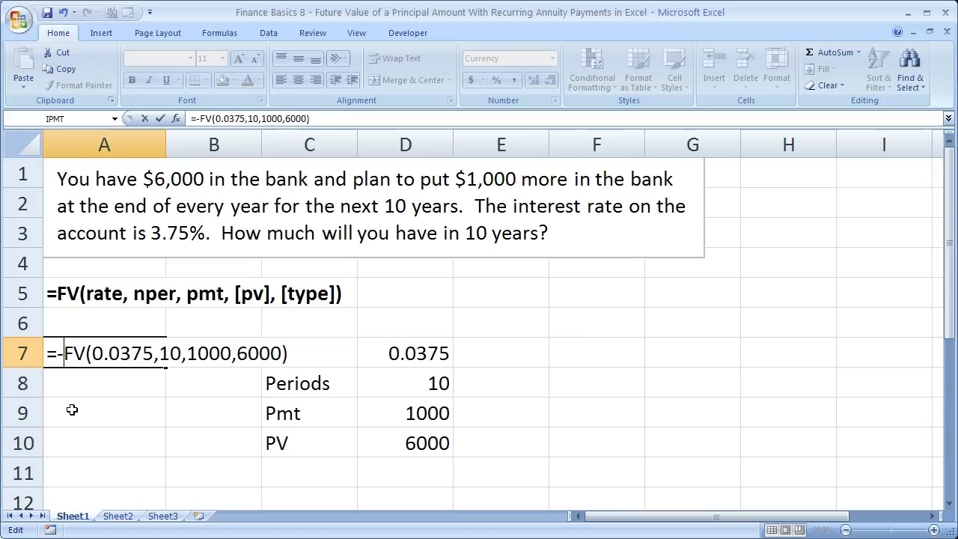
{"action": "key", "text": "Return"}
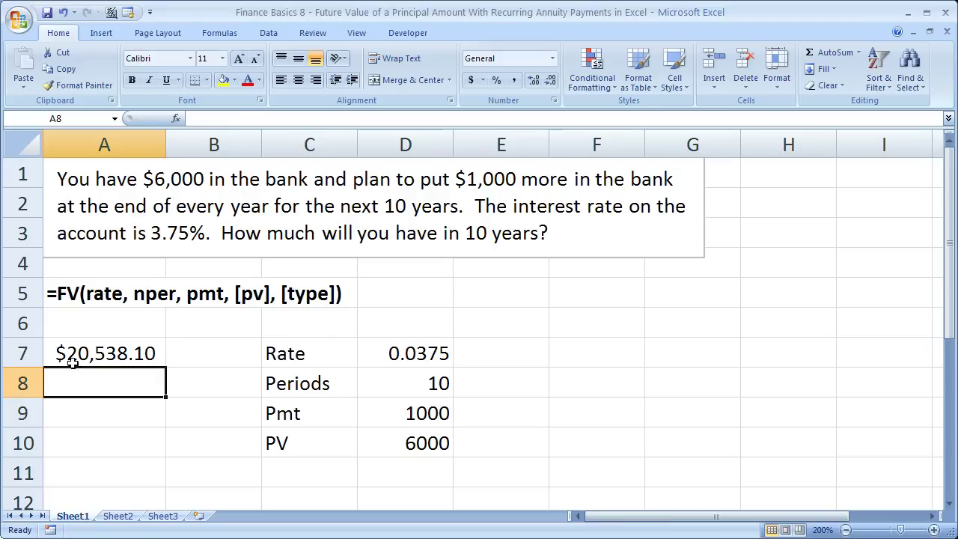
Reopen A7's formula and examine the minus sign before FV and the signs of the payment and present value arguments.
{"action": "double_click", "coordinate": [70, 355]}
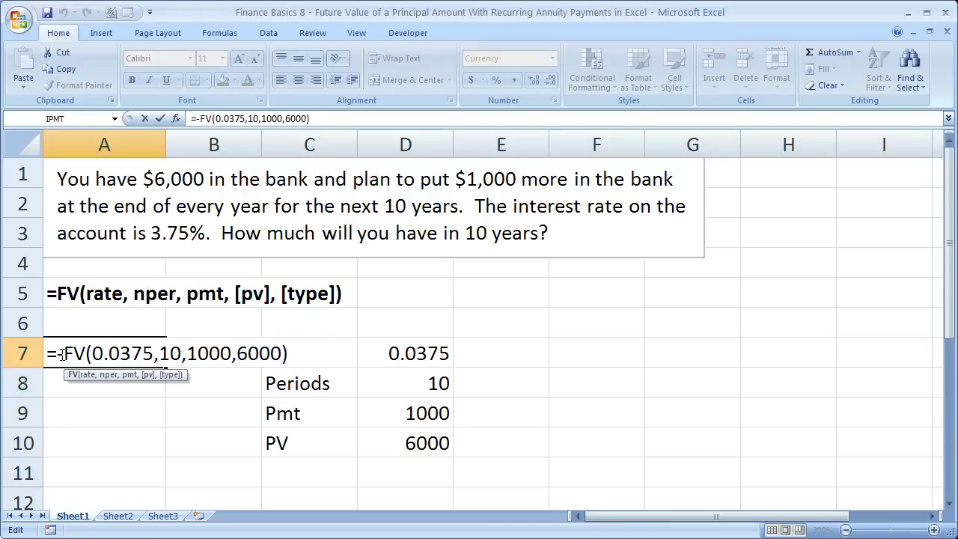
{"action": "left_click_drag", "start_coordinate": [57, 355], "coordinate": [65, 355]}
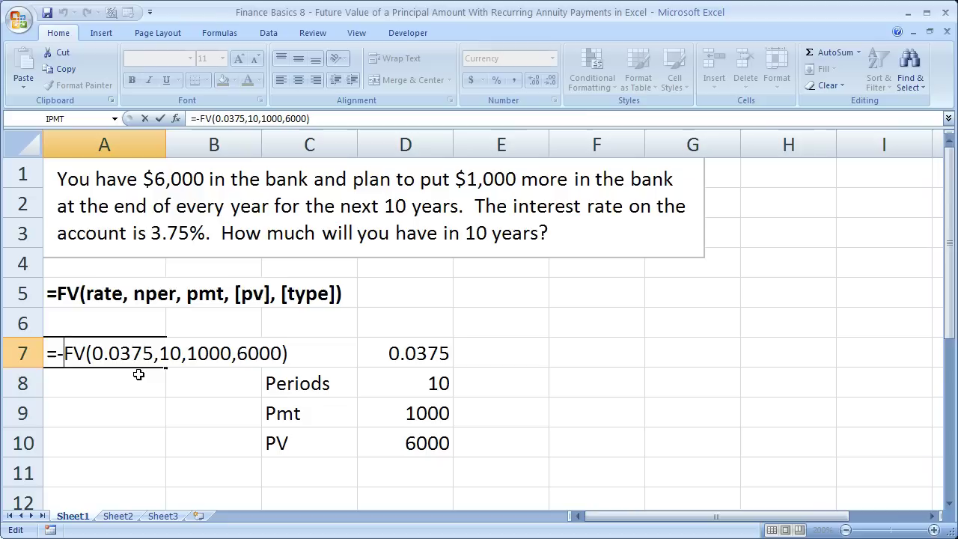
{"action": "left_click", "coordinate": [187, 354]}
{"action": "left_click", "coordinate": [238, 353]}
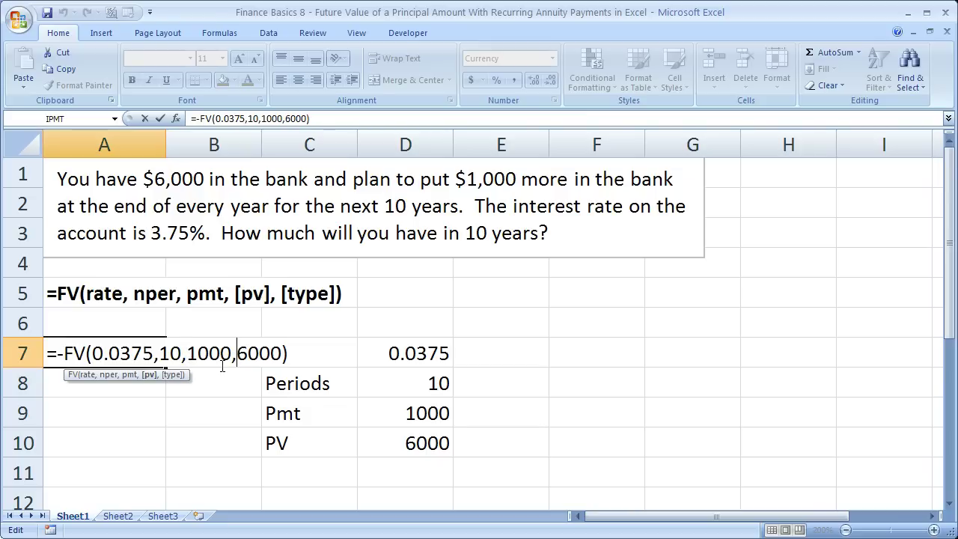